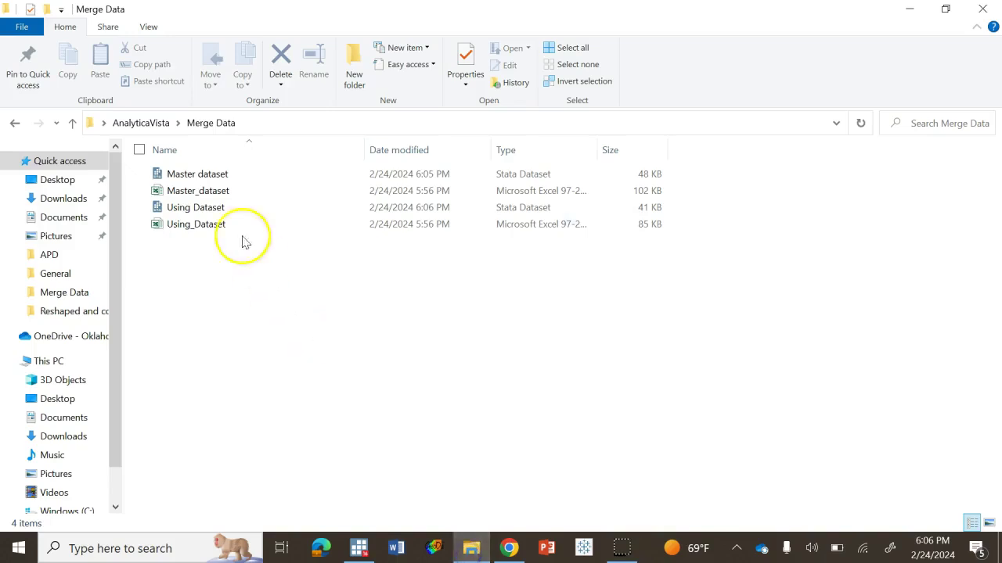
- Switch to Stata, open Master dataset from the Merge Data folder and describe its variables
double_click(197, 173)
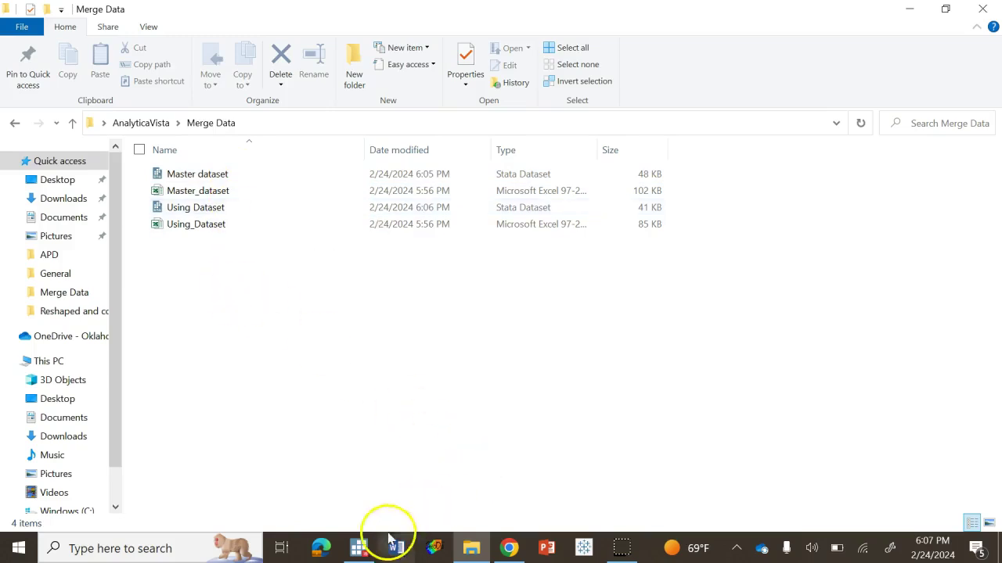
click(360, 548)
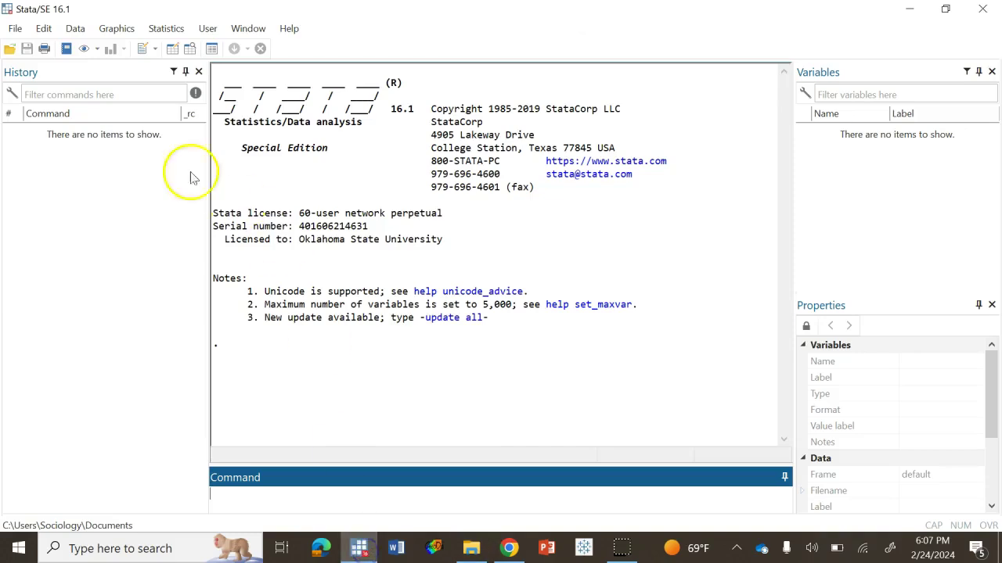
click(7, 48)
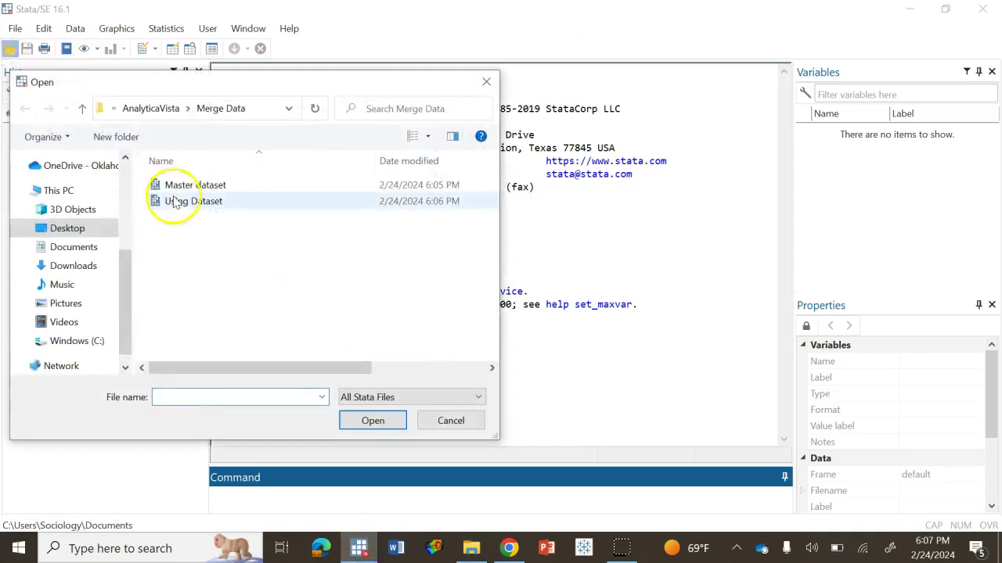
click(194, 187)
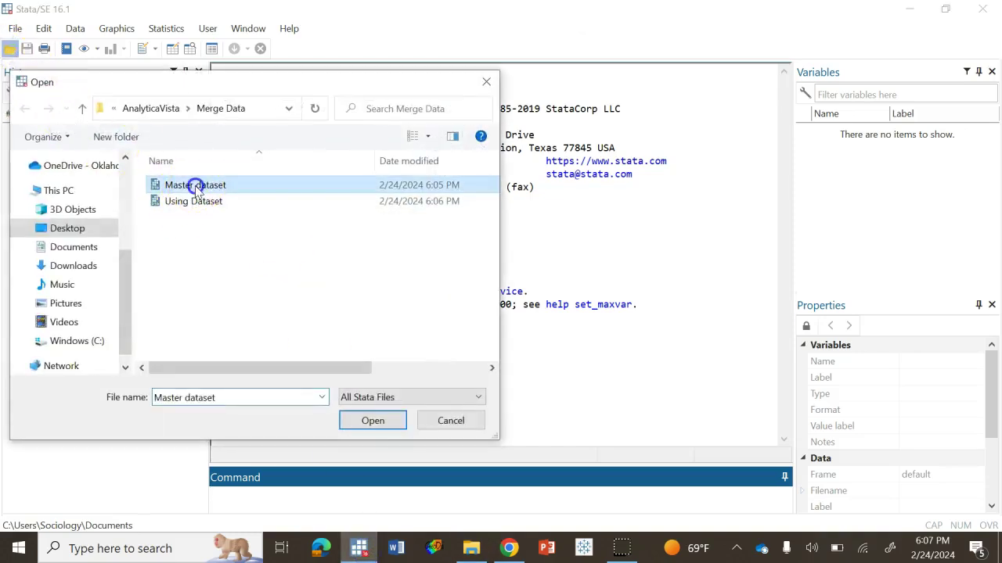
click(374, 422)
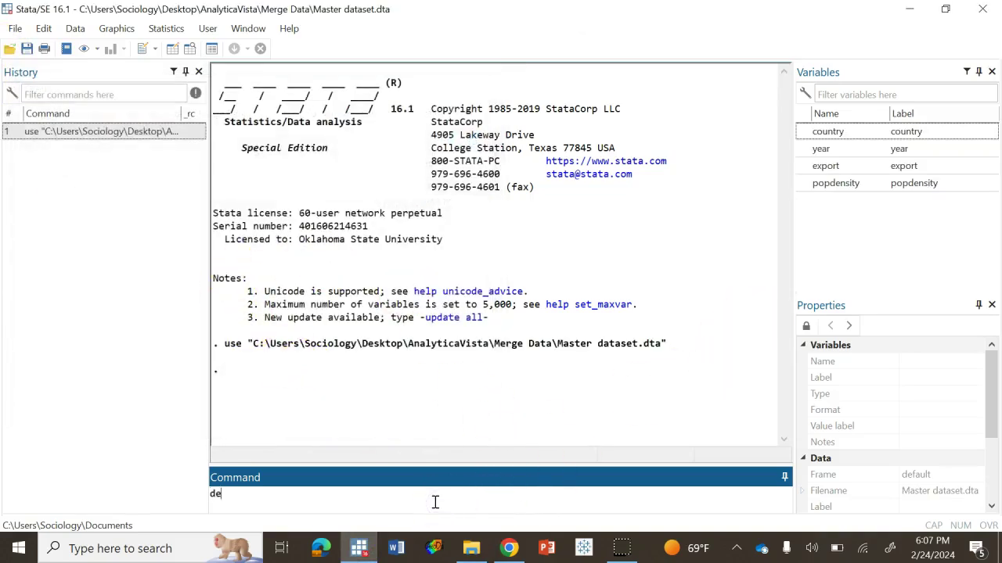
key(Return)
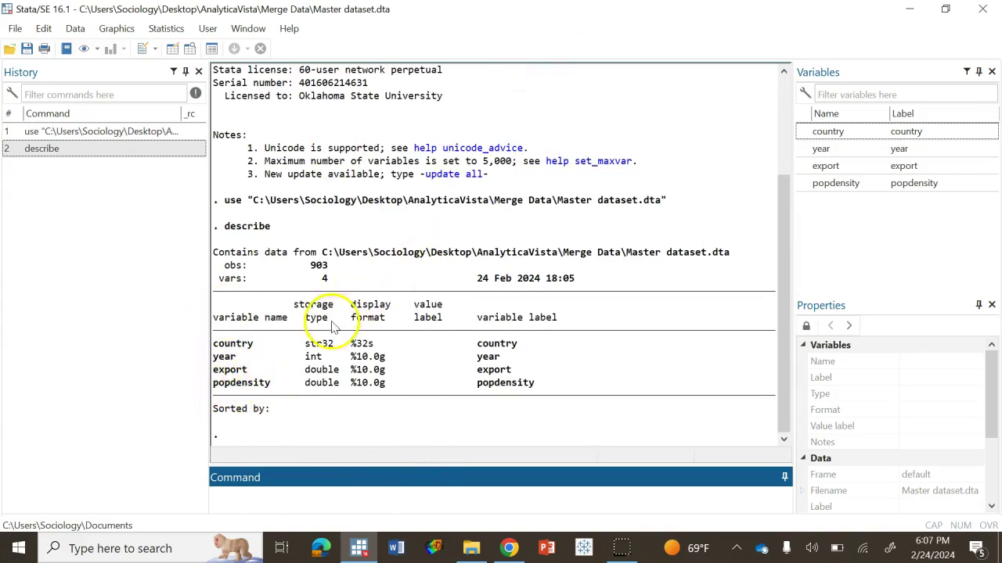
- Browse the Master dataset's observations in the Data Editor, then close the editor
click(187, 54)
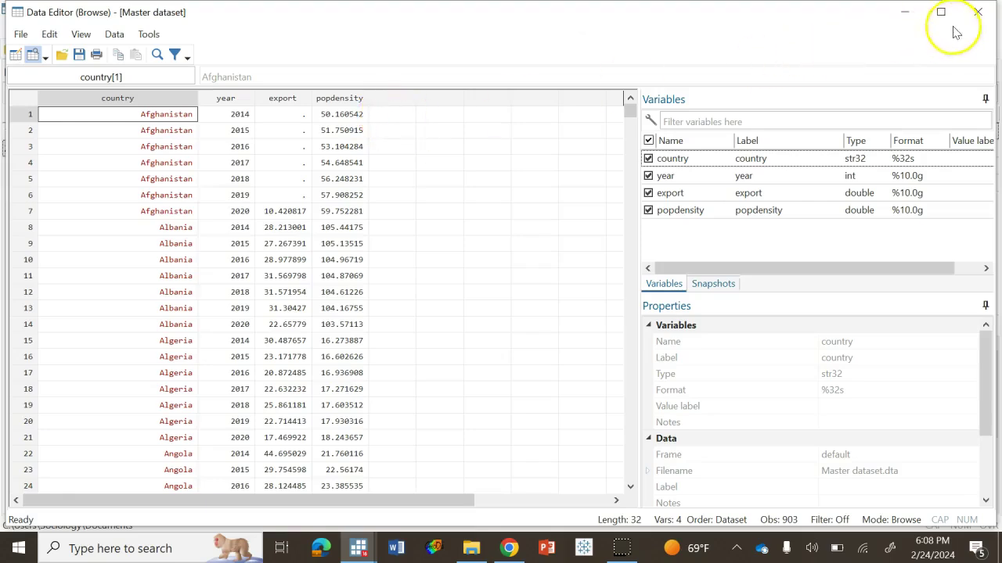
click(978, 12)
click(327, 503)
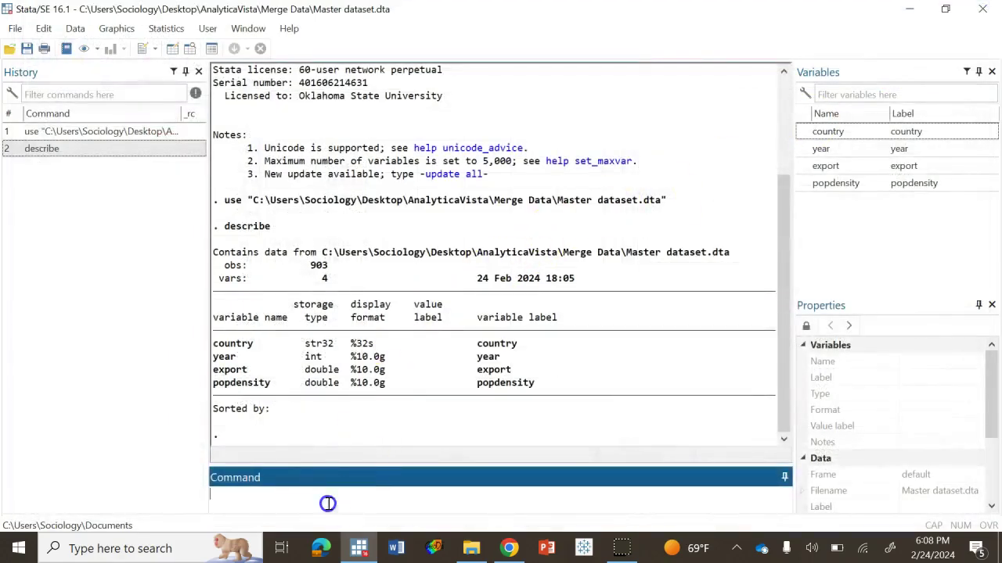
- Open Using Dataset from the Merge Data folder in Stata
click(468, 542)
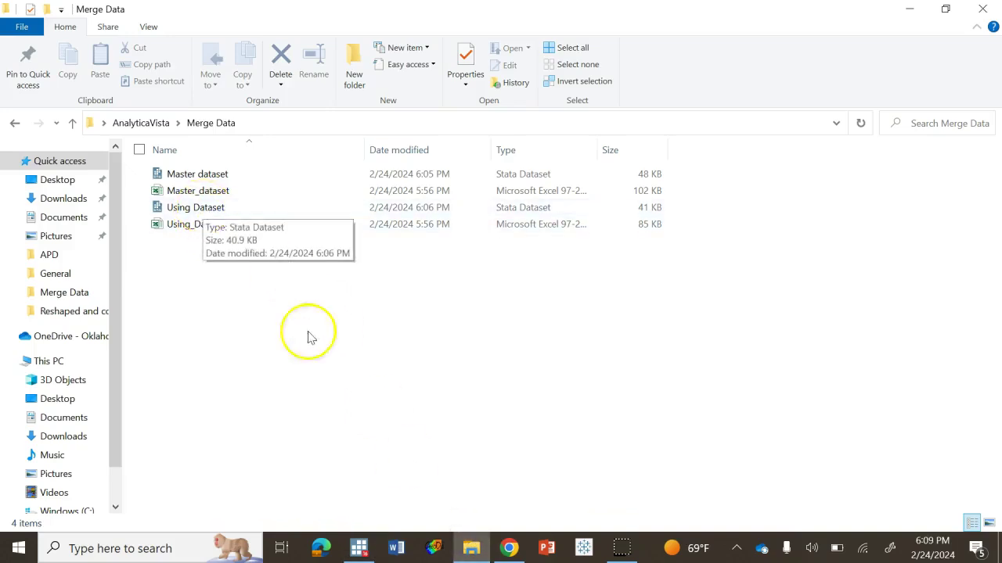
click(354, 547)
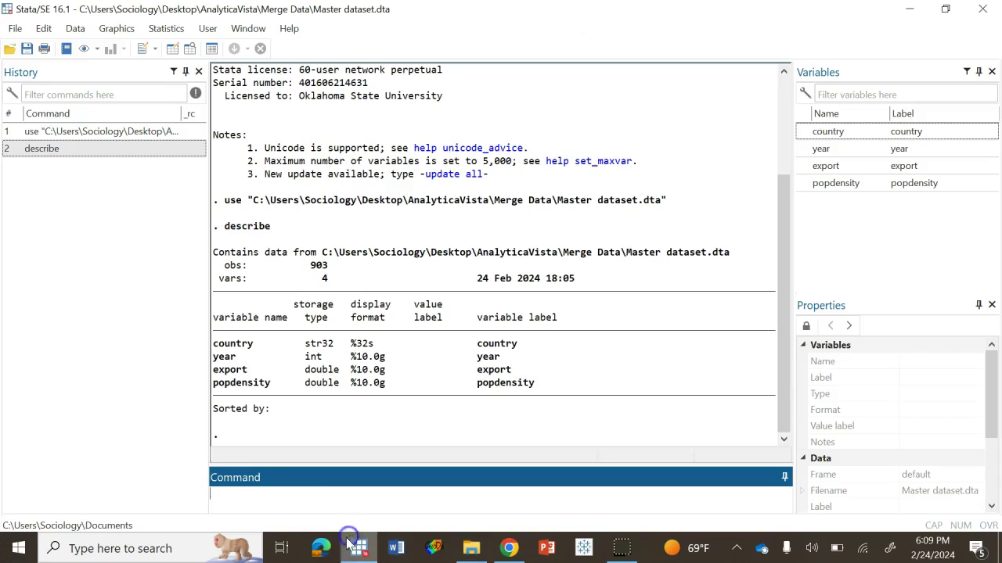
click(10, 49)
click(192, 200)
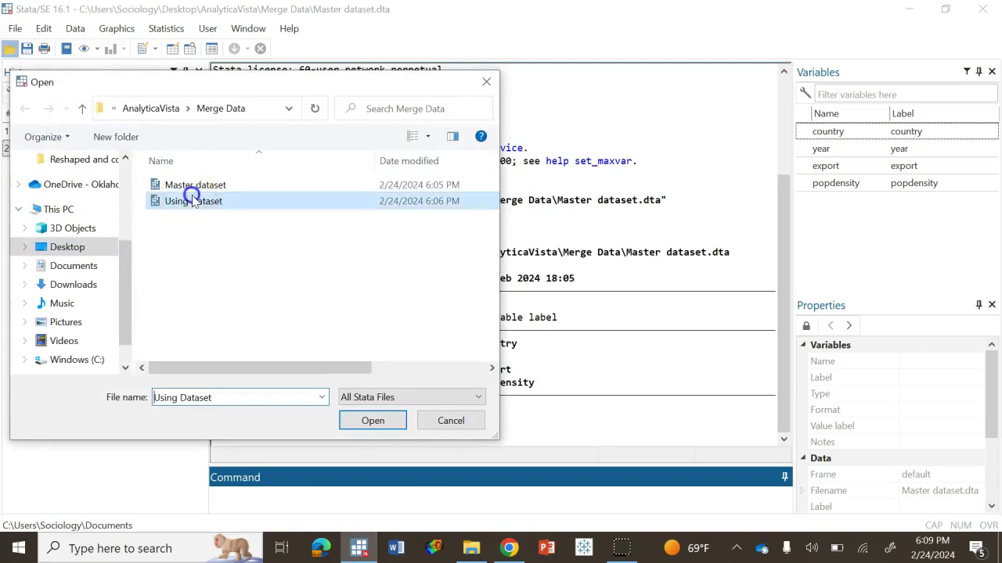
click(377, 423)
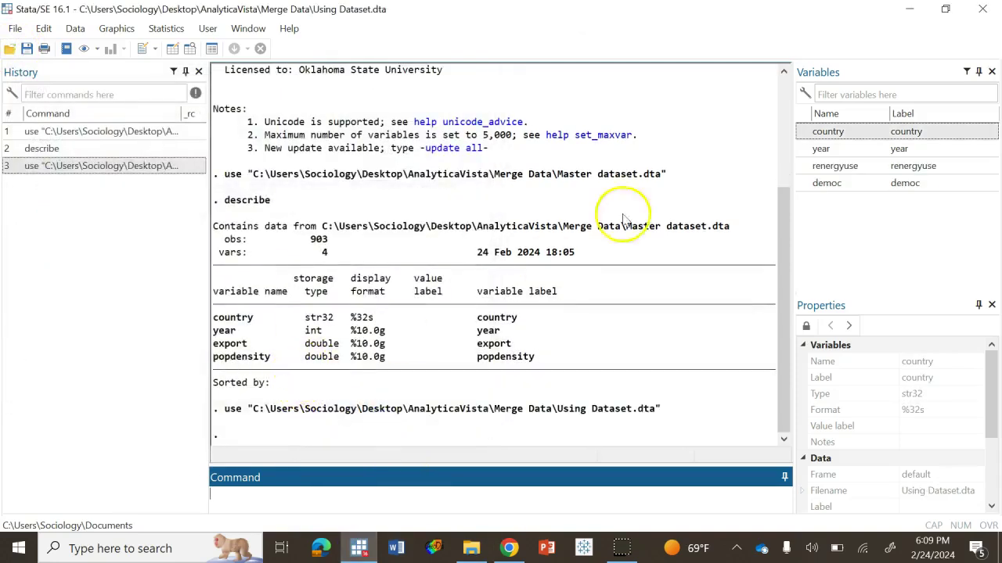
- Describe Using Dataset and compare its variables with those of the Master dataset
click(406, 493)
text(describe)
key(Return)
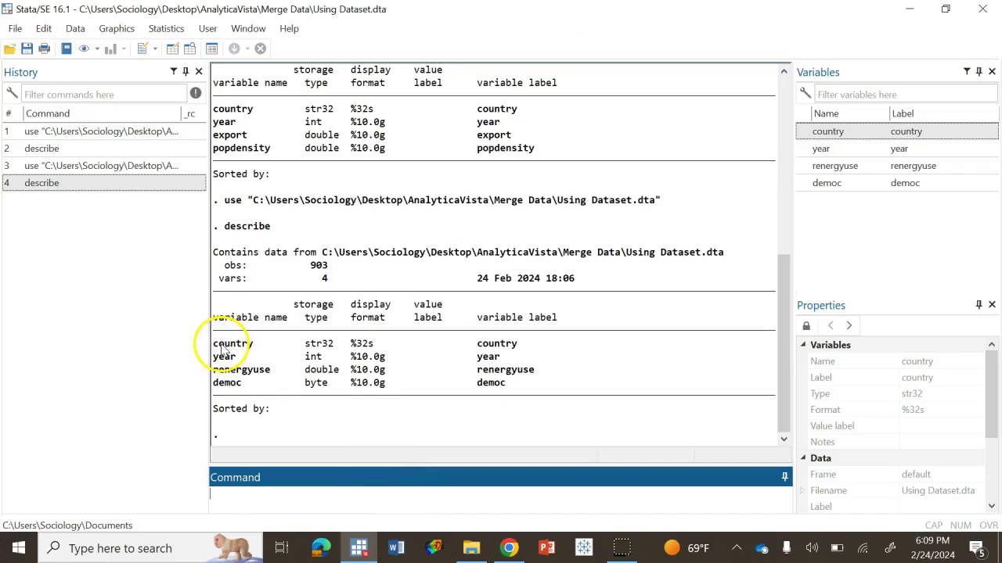
drag(213, 344, 245, 383)
click(236, 386)
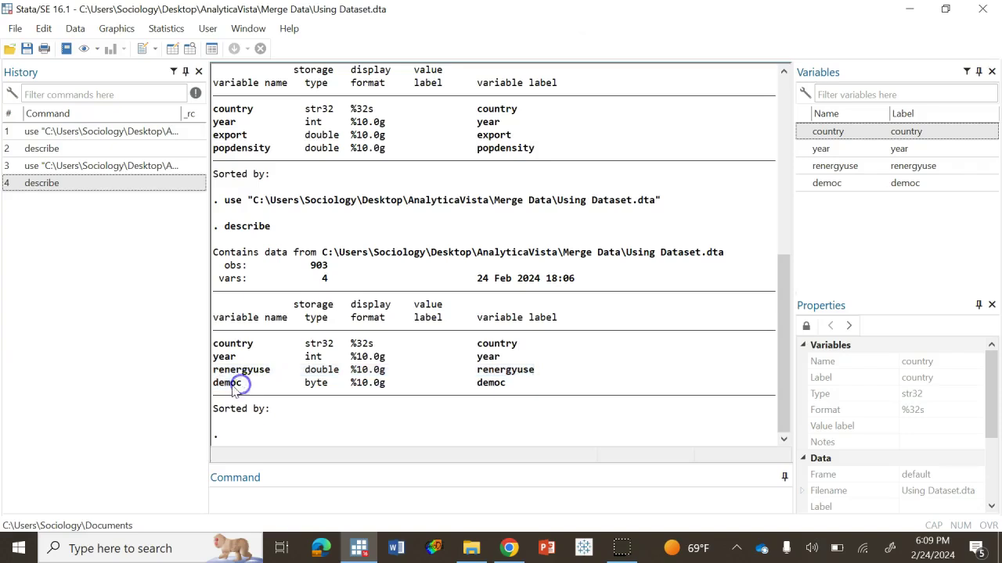
click(228, 374)
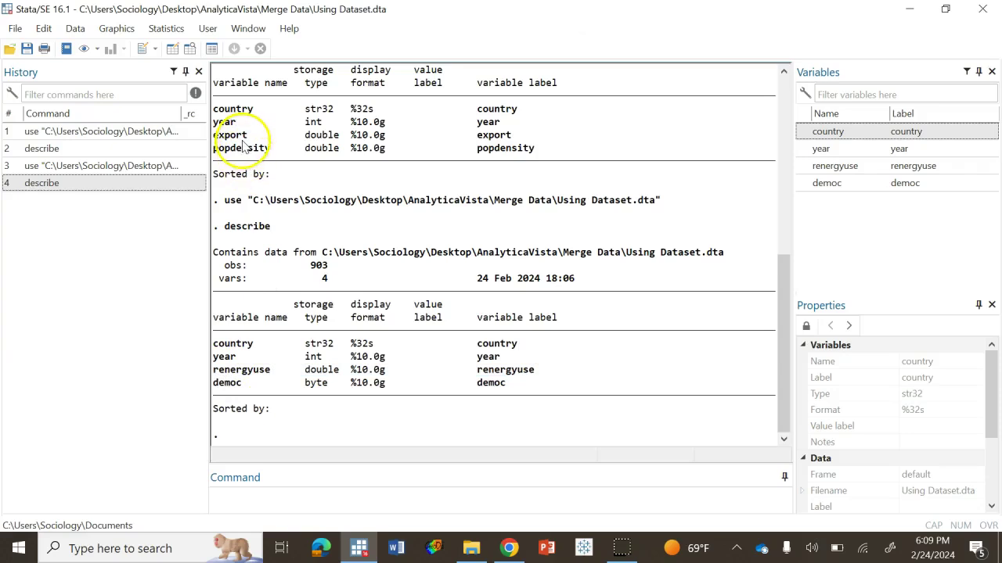
- Restart Stata with a fresh session and open Master dataset from the Merge Data folder
click(982, 9)
click(358, 548)
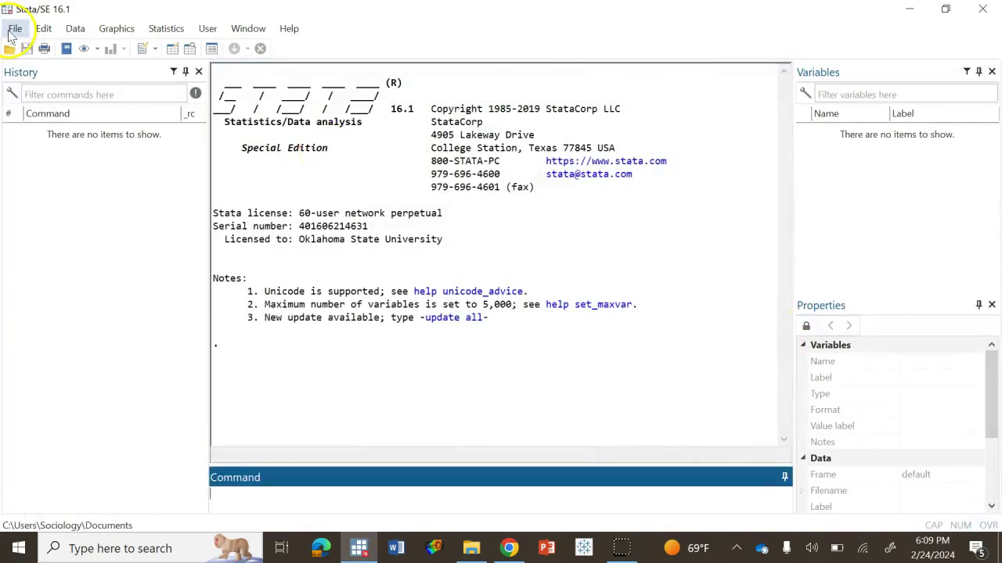
click(13, 29)
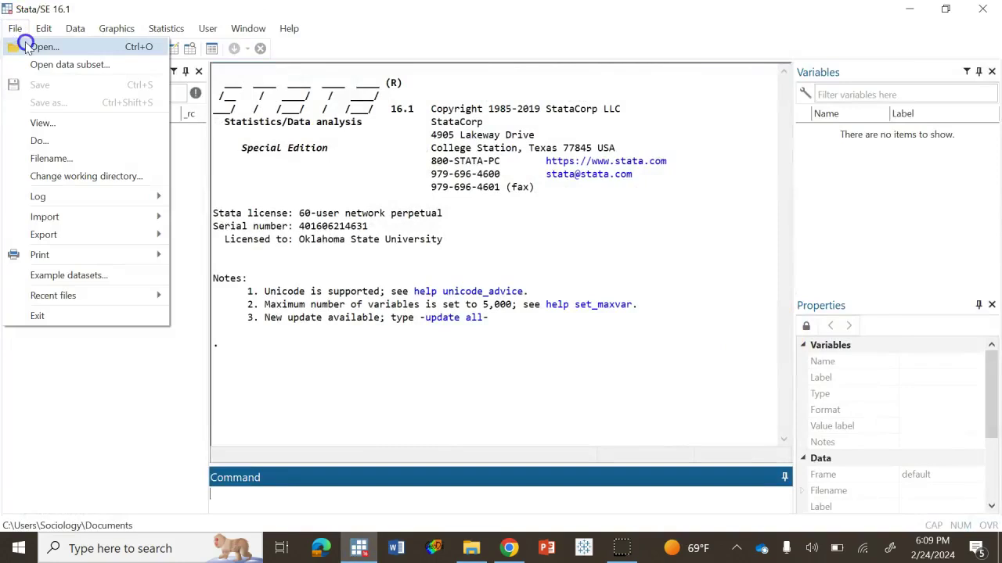
click(32, 46)
click(183, 189)
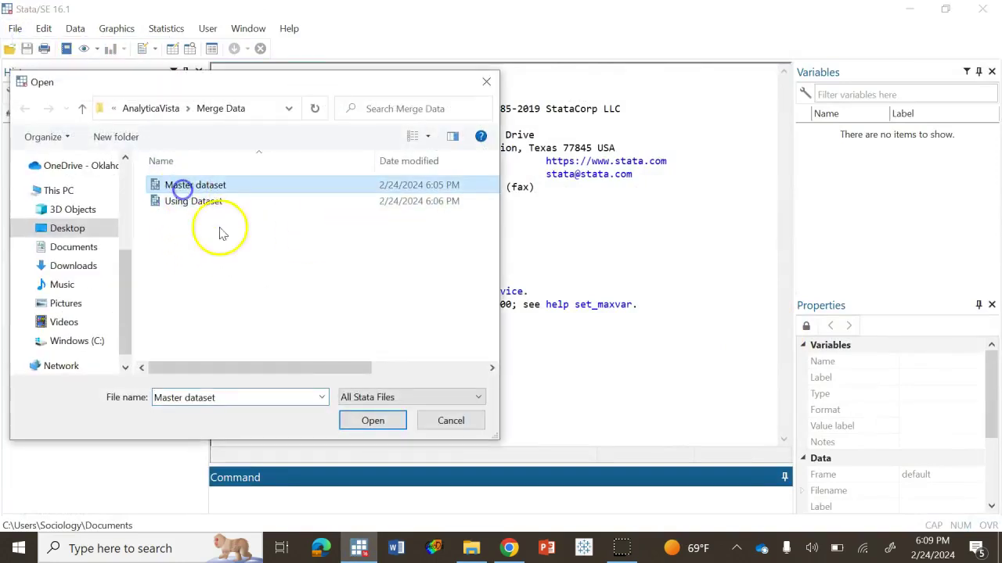
click(359, 419)
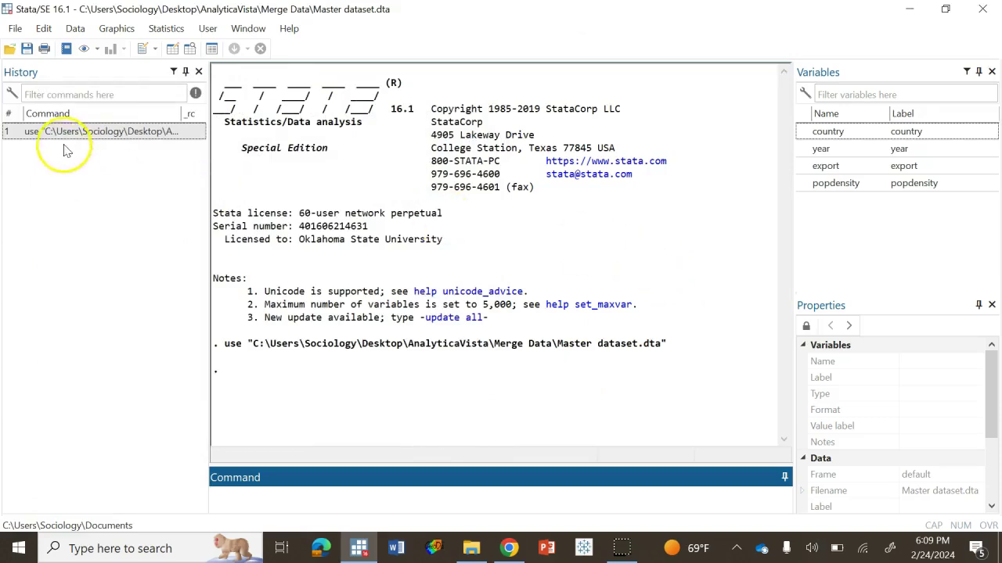
click(76, 29)
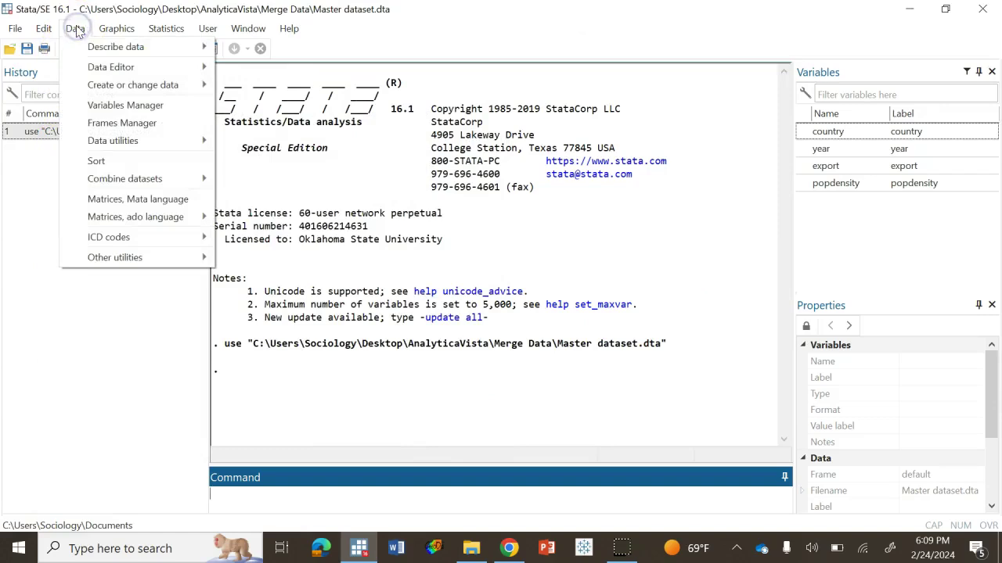
click(675, 296)
click(385, 501)
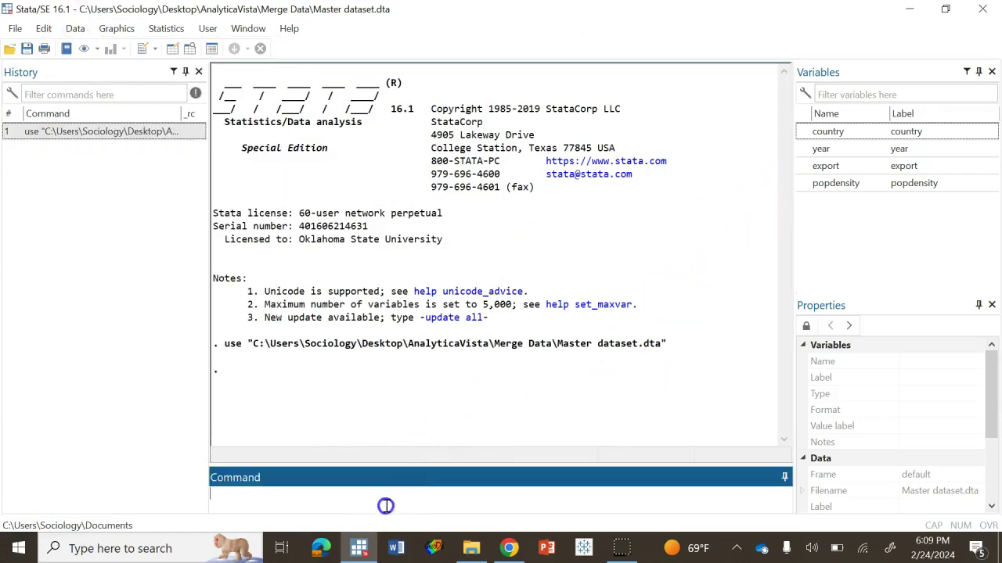
- Set up a merge of two datasets, one-to-one on the key variables country and year
click(79, 31)
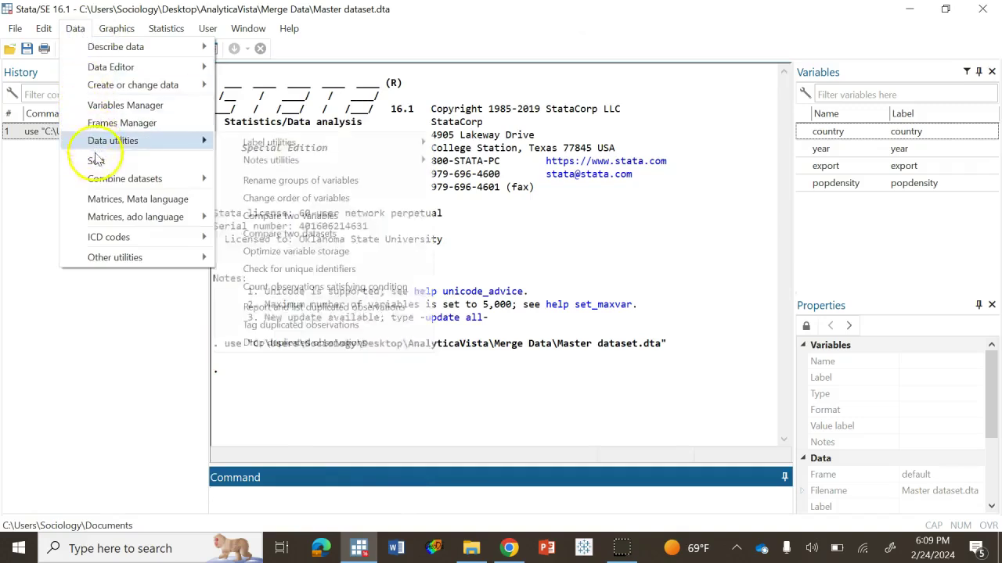
mouse_move(100, 181)
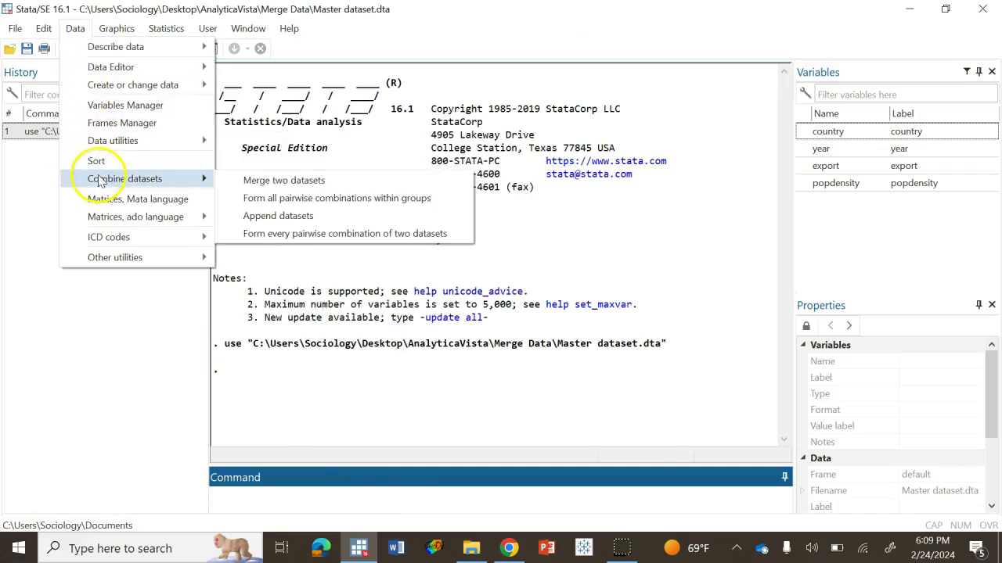
click(260, 181)
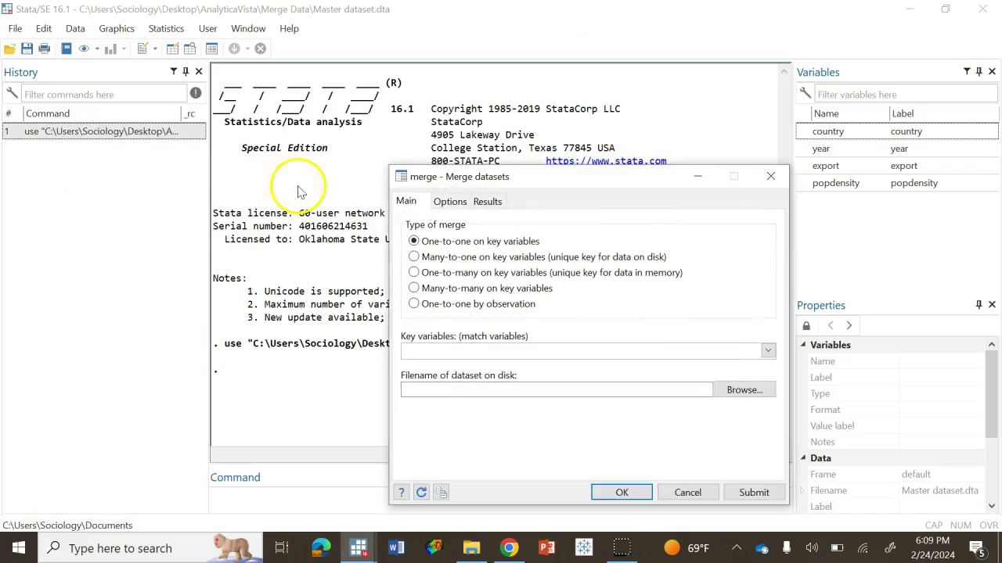
drag(464, 182, 475, 149)
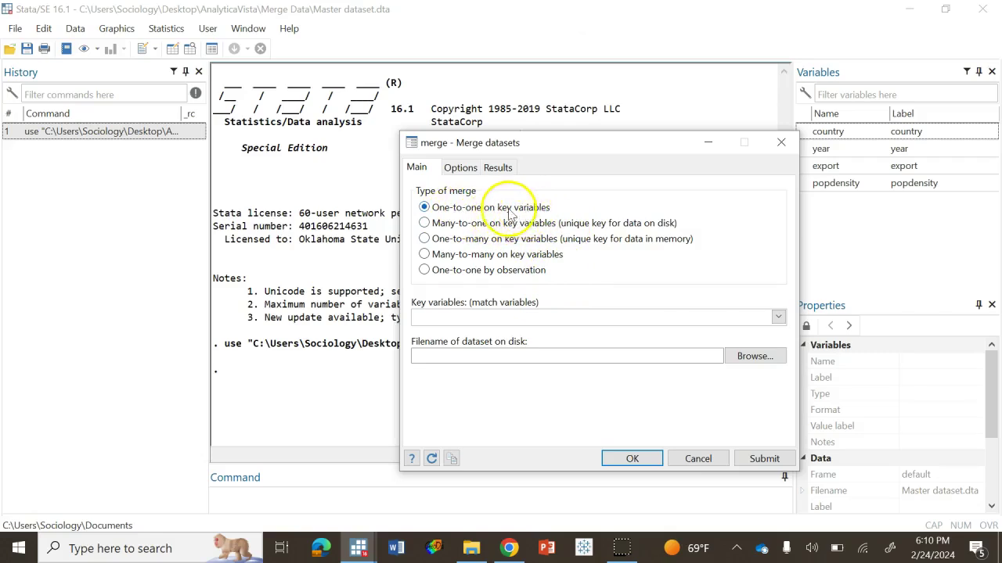
click(779, 318)
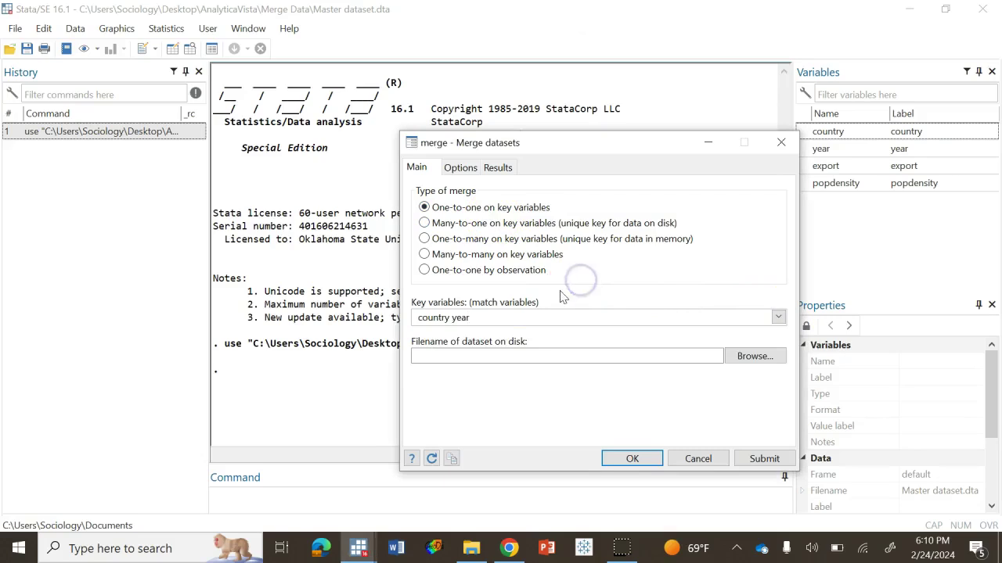
- Choose Using Dataset.dta in Desktop\AnalyticaVista\Merge Data as the dataset on disk for the merge
click(742, 359)
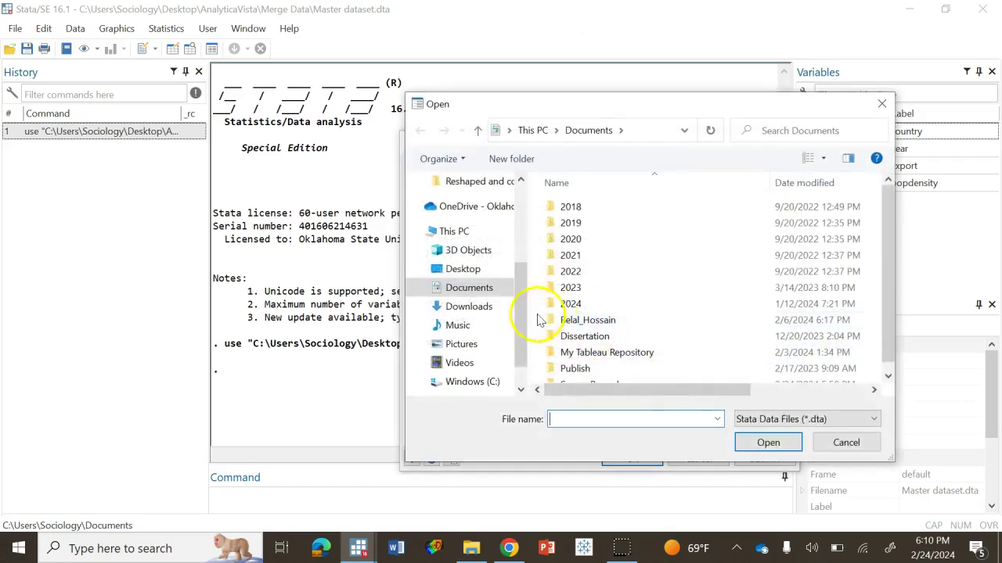
click(462, 268)
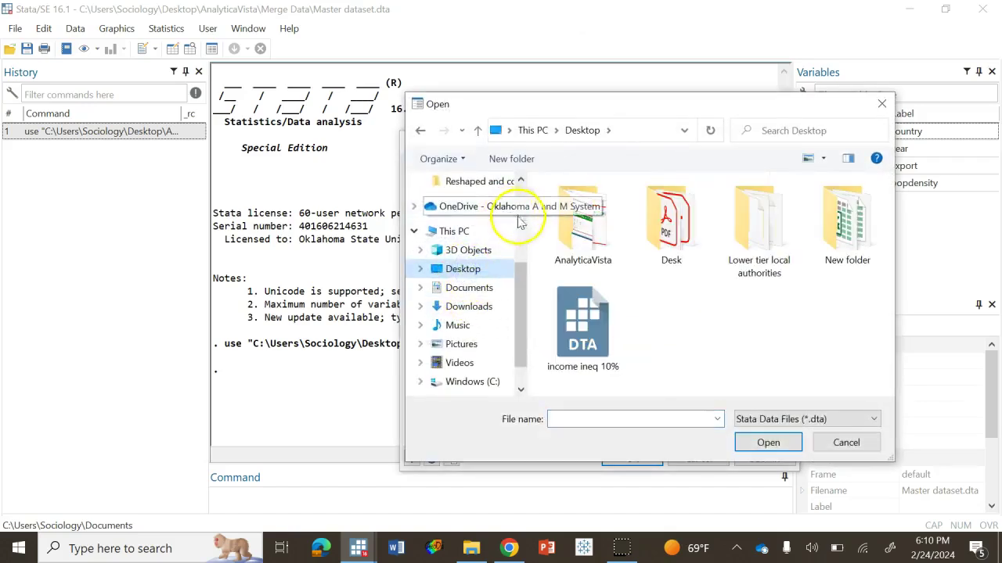
double_click(580, 233)
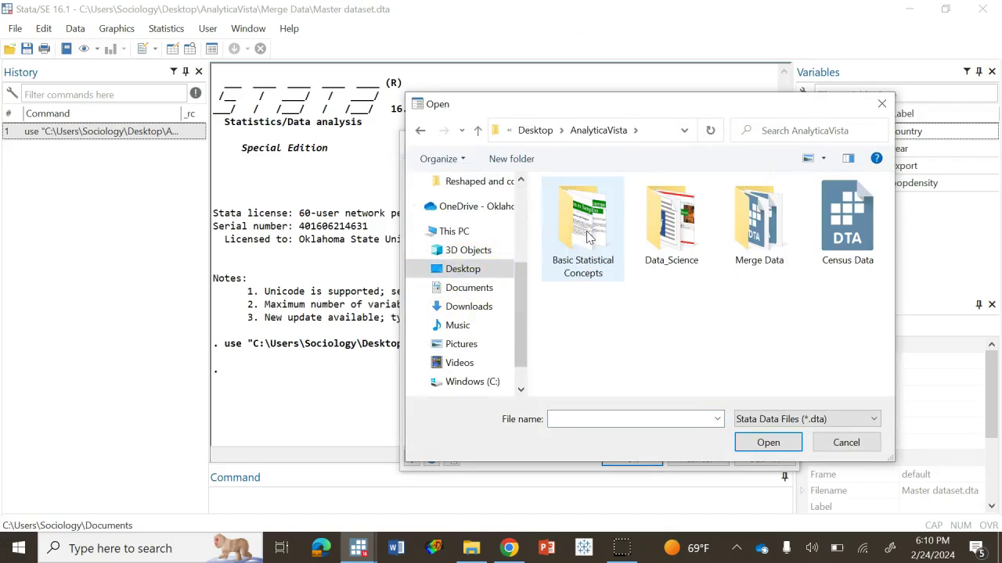
double_click(743, 225)
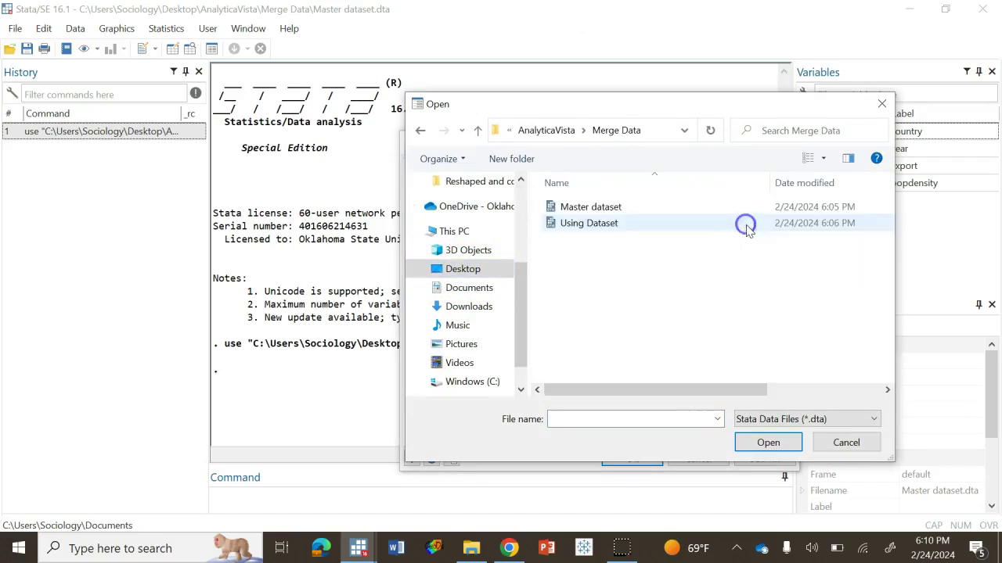
click(614, 227)
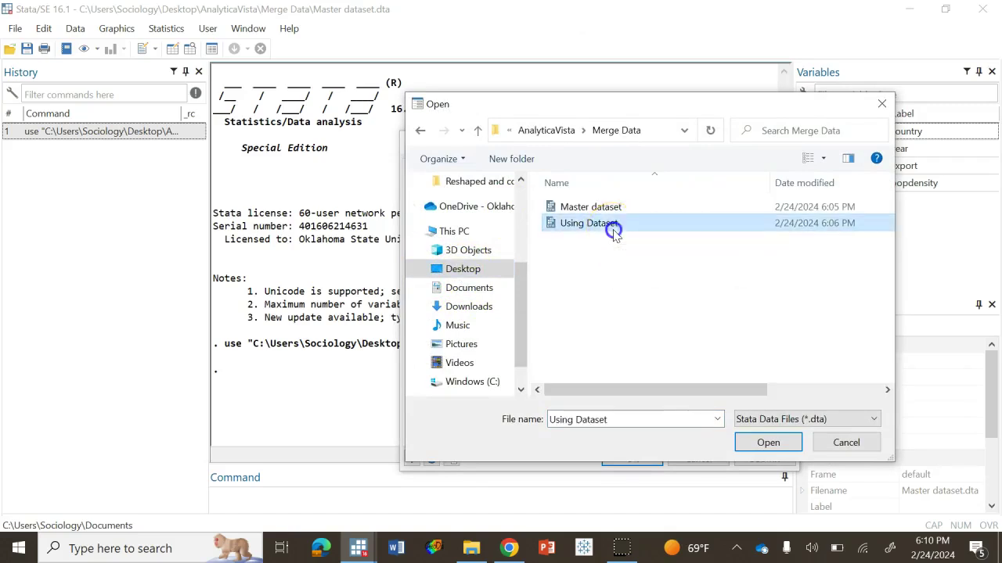
click(769, 443)
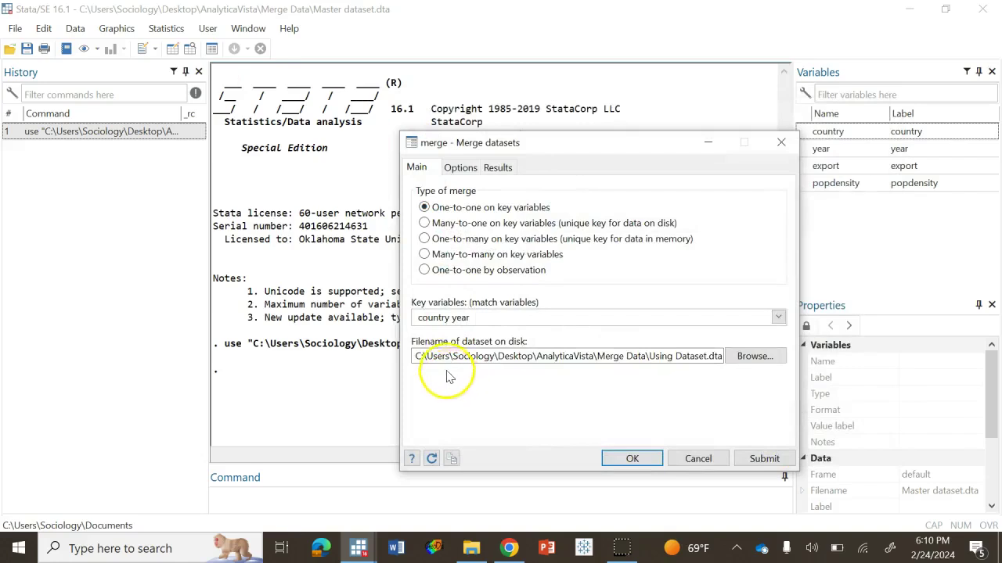
- Run the one-to-one merge and check the matched and not matched rows in its result table
click(622, 458)
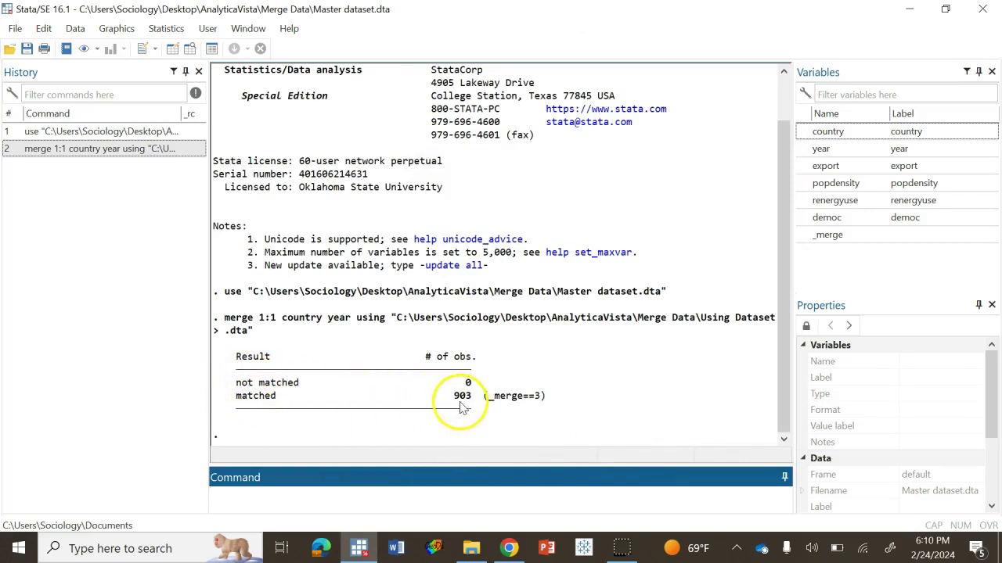
drag(233, 383, 486, 391)
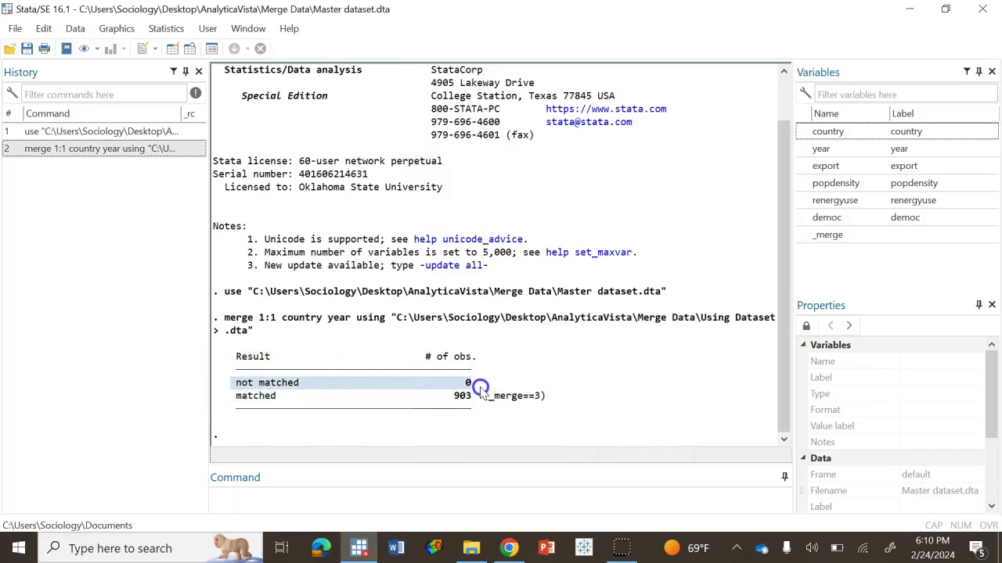
click(416, 493)
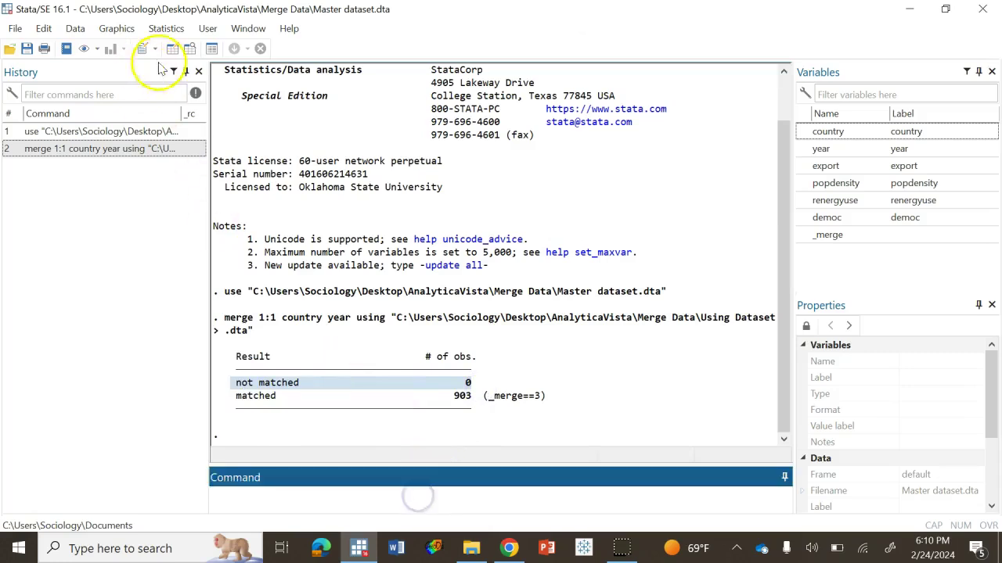
- Browse the merged data, check the _merge column against the country and year rows, and close the data view
click(190, 50)
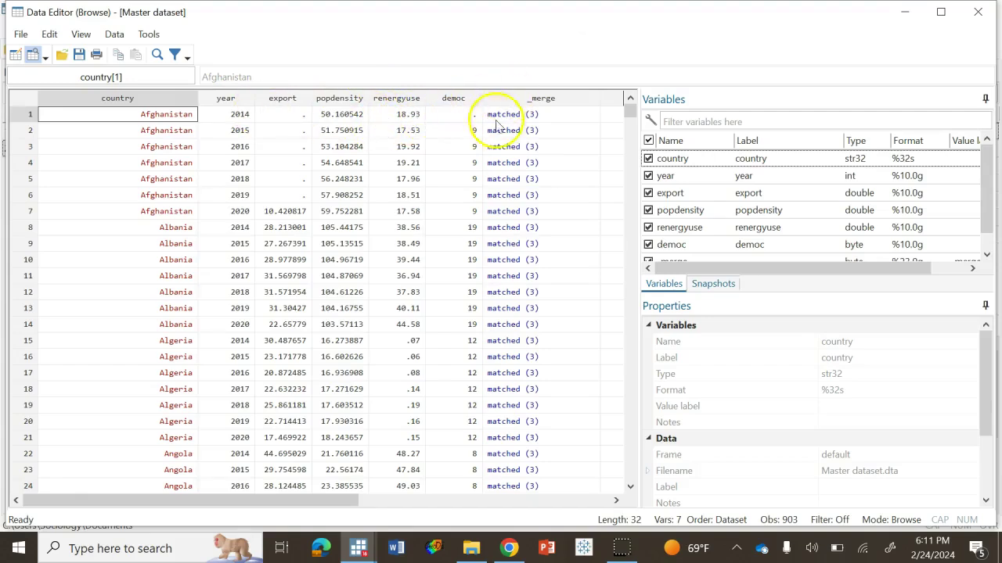
scroll(520, 157, down, 1)
scroll(520, 157, up, 1)
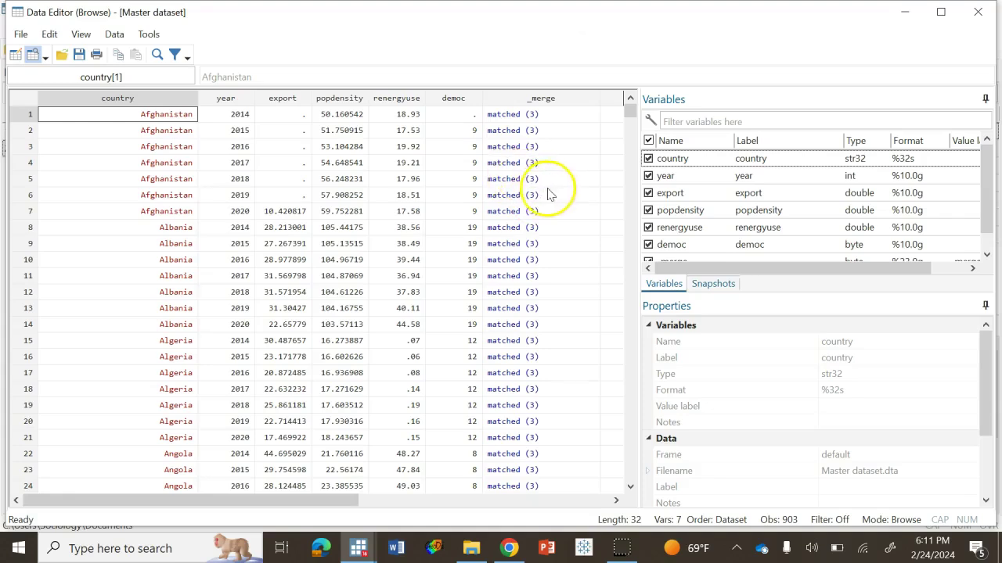
scroll(526, 192, down, 2)
scroll(529, 199, up, 2)
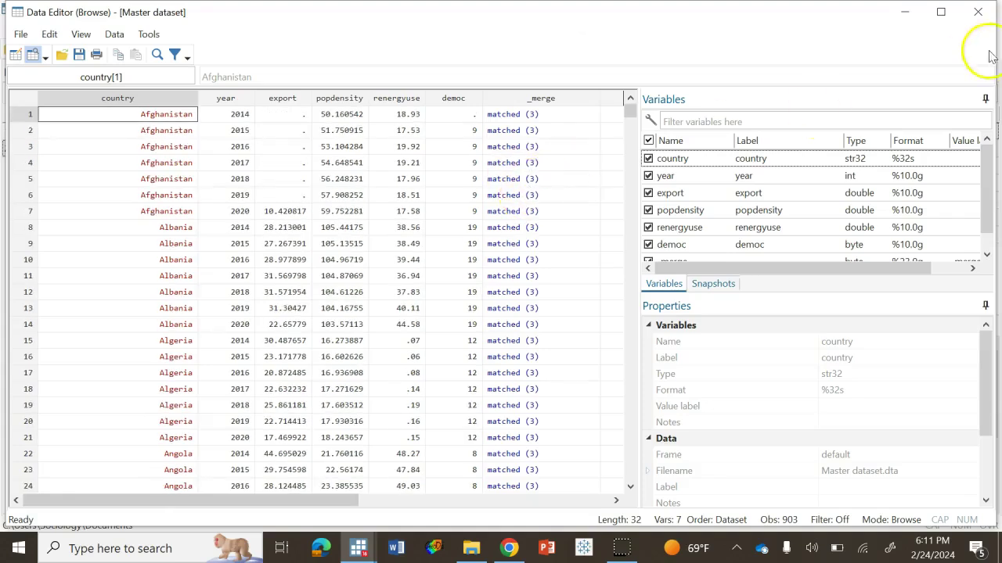
click(978, 12)
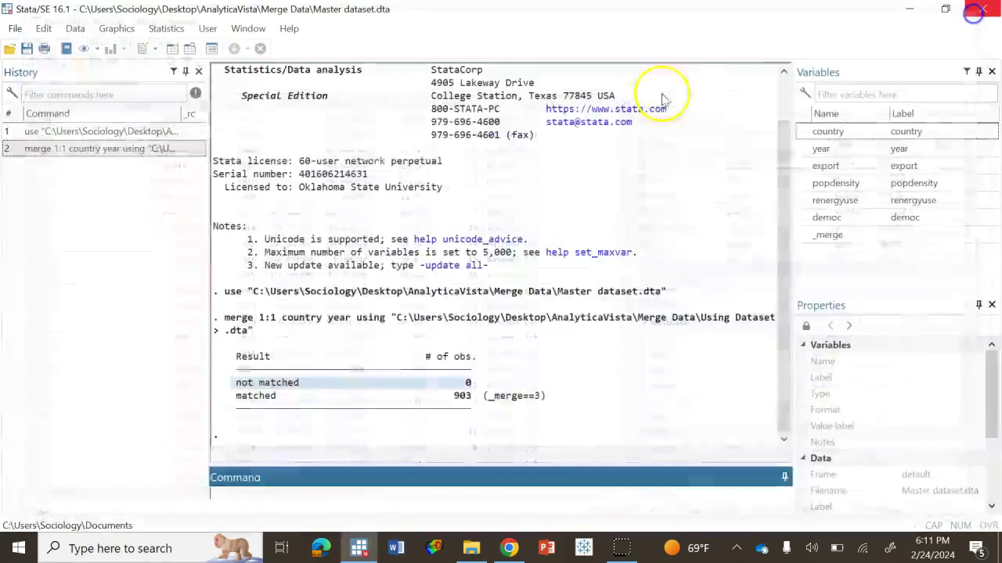
click(14, 29)
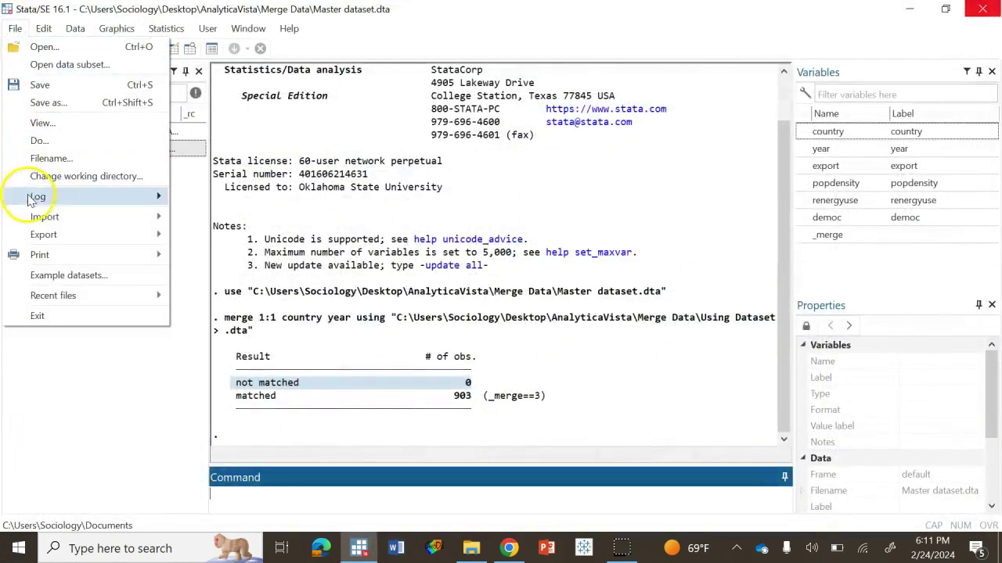
click(31, 84)
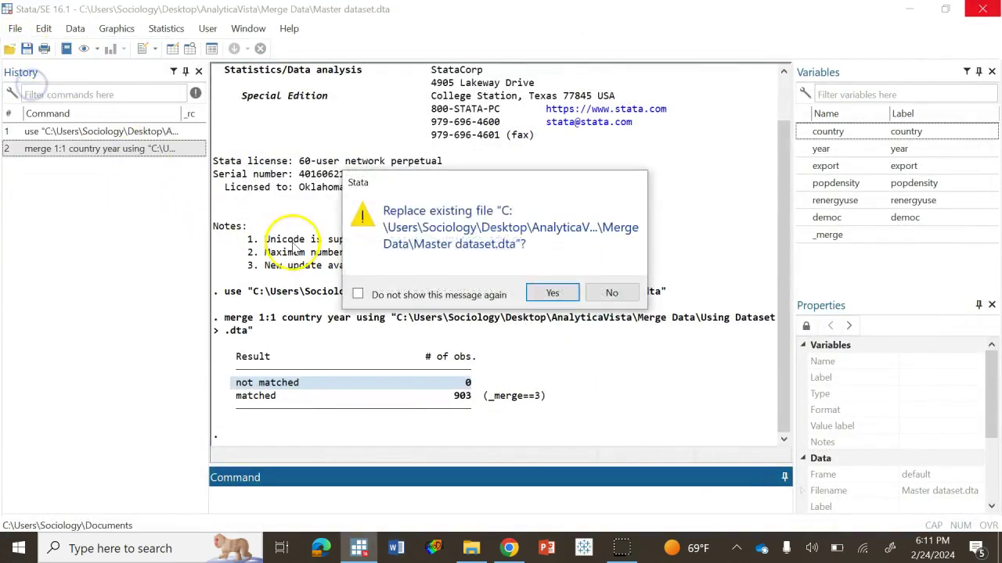
click(610, 292)
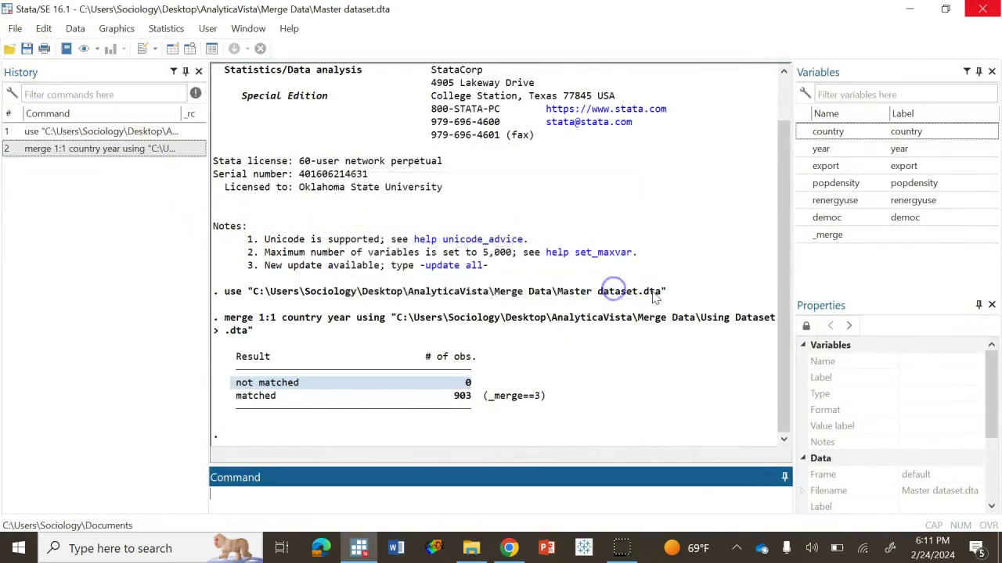
- Save the merged data as a new Stata data file named combined dataset in the Merge Data folder
click(15, 28)
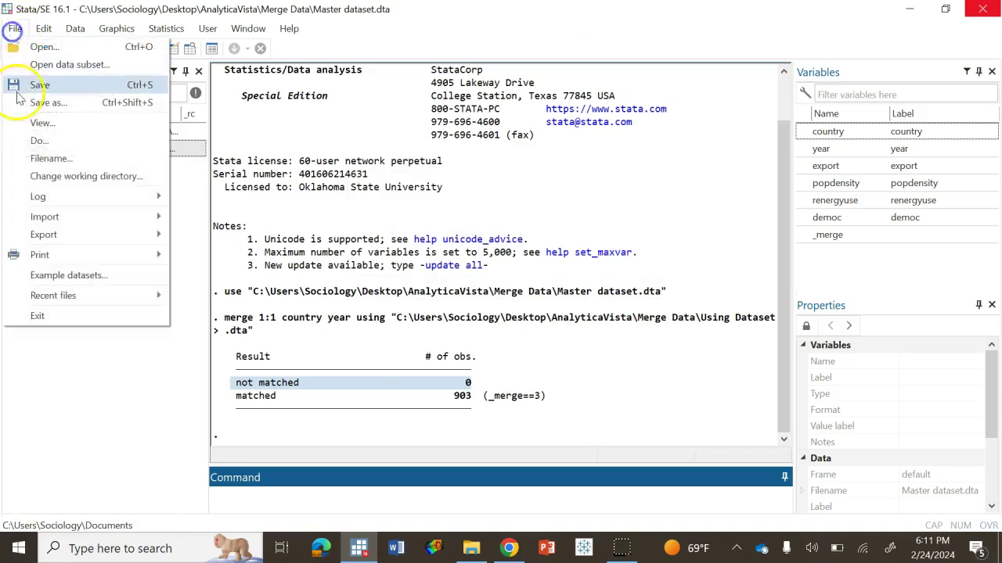
click(44, 104)
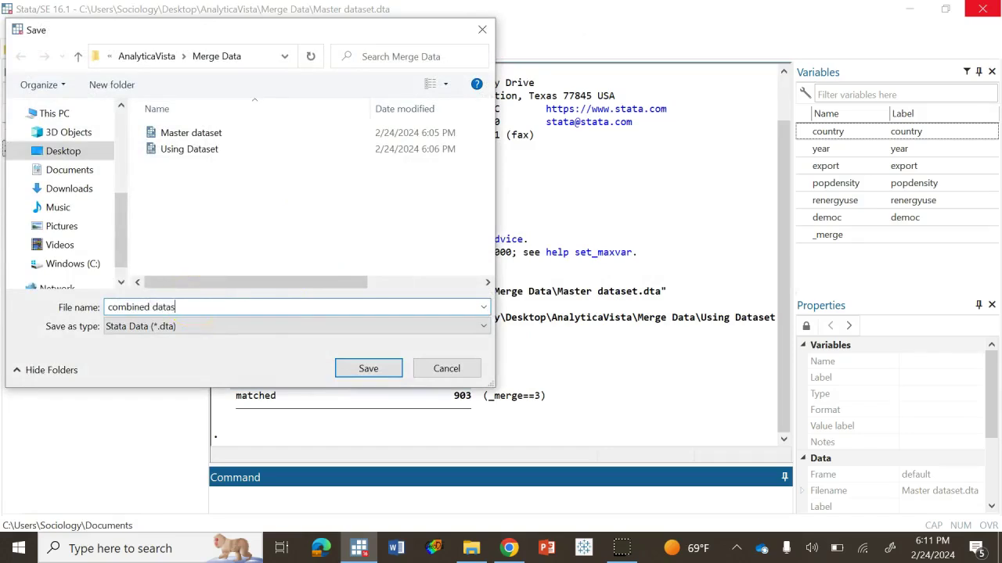
click(366, 367)
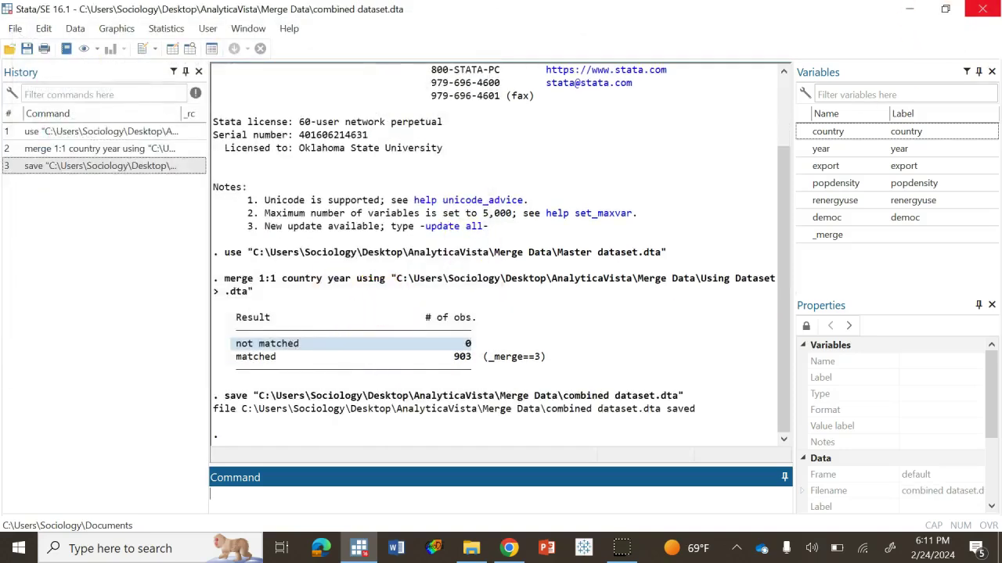
- Switch to a fresh, empty Stata session and open combined dataset from the Merge Data folder
key(alt+Tab)
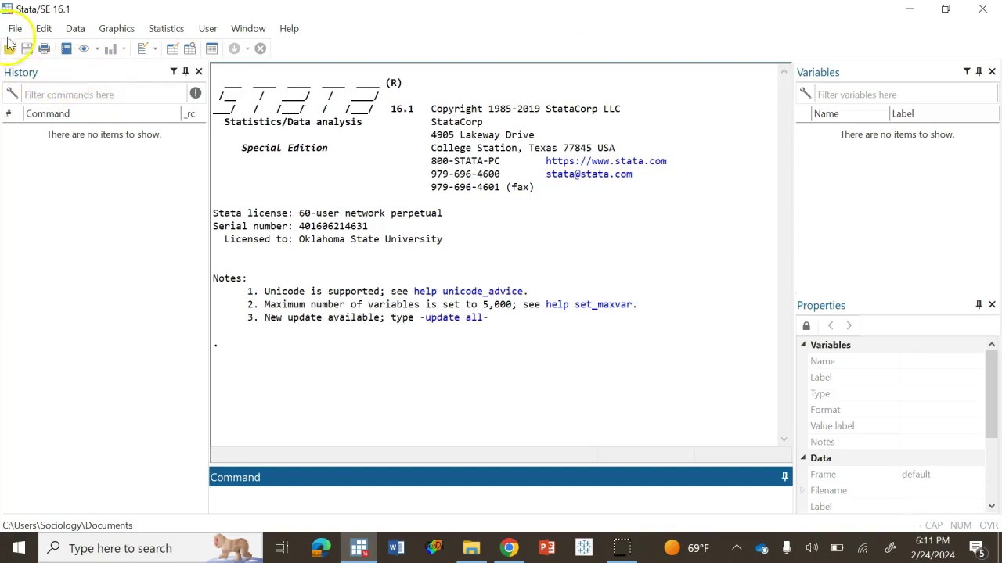
click(8, 51)
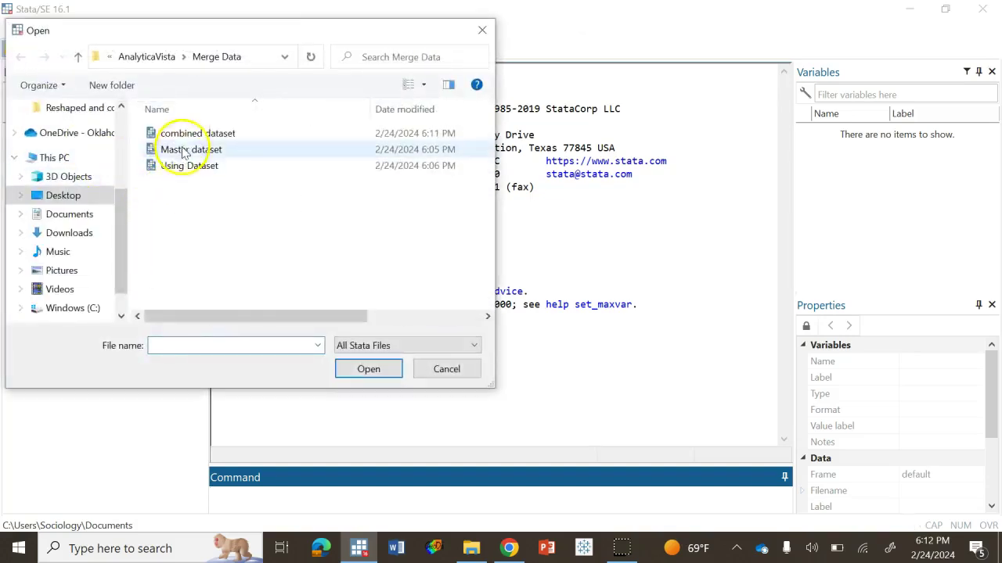
click(188, 136)
click(352, 369)
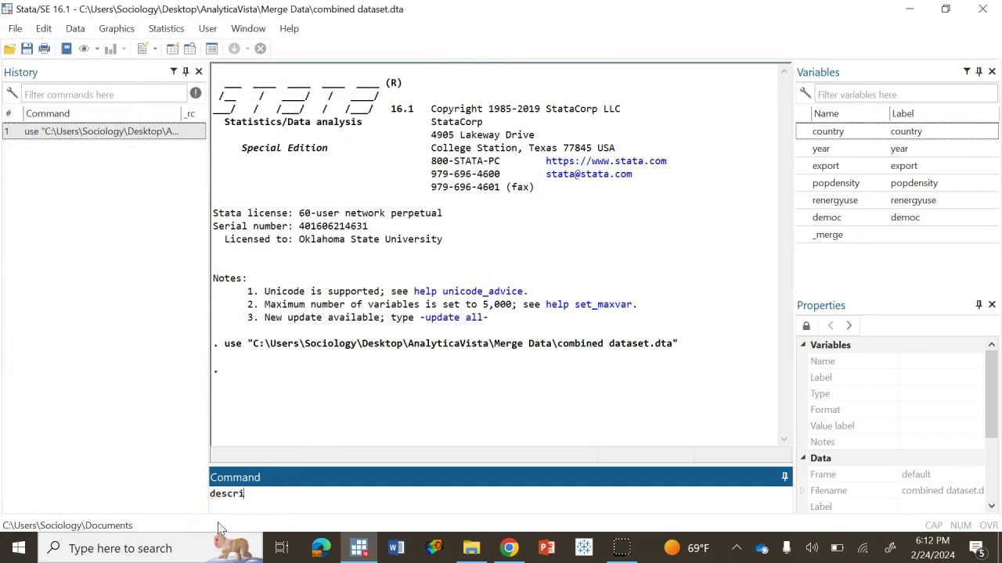
- Describe the combined dataset and examine the variables contributed by the master and using datasets
key(Return)
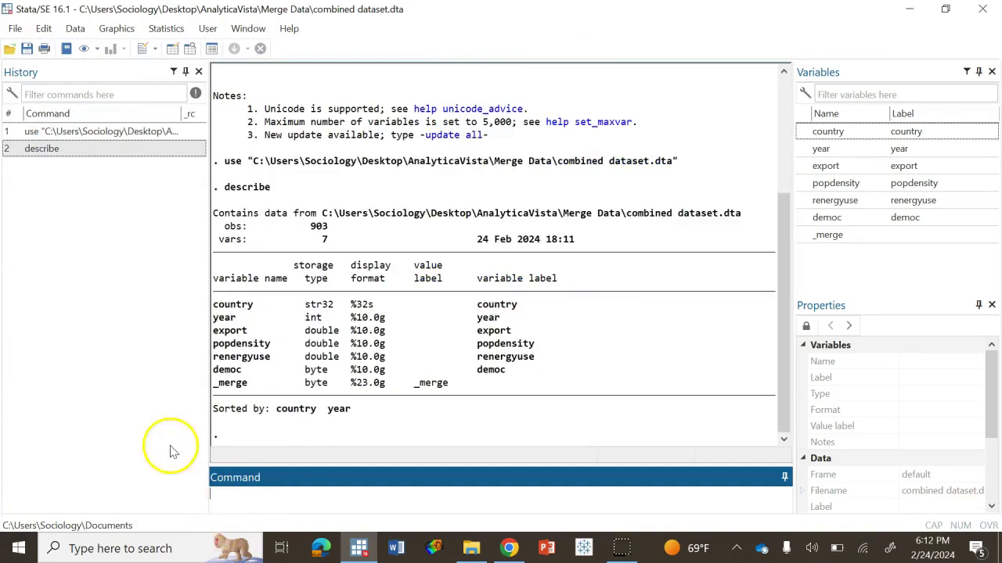
drag(214, 308, 271, 345)
click(224, 335)
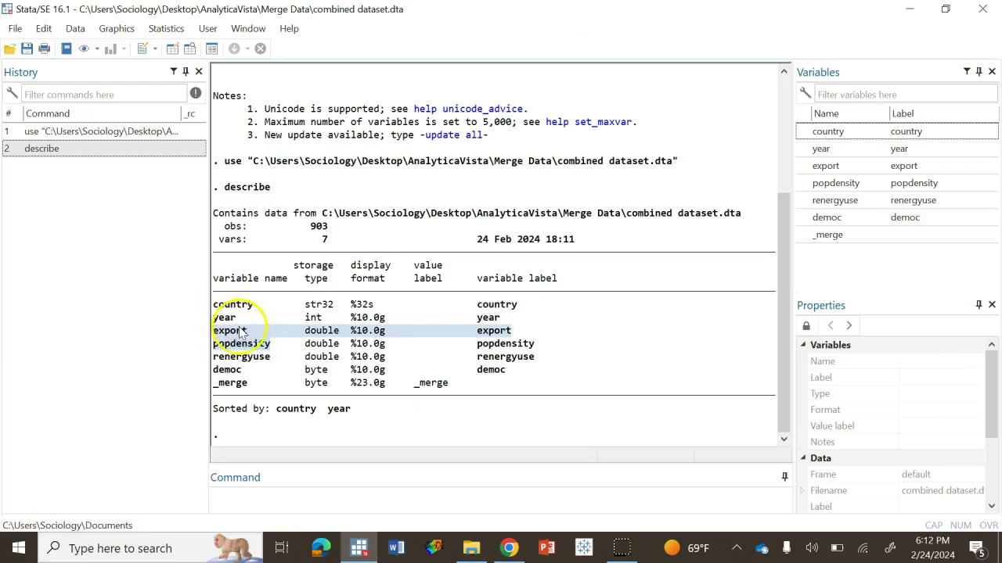
drag(217, 362, 507, 369)
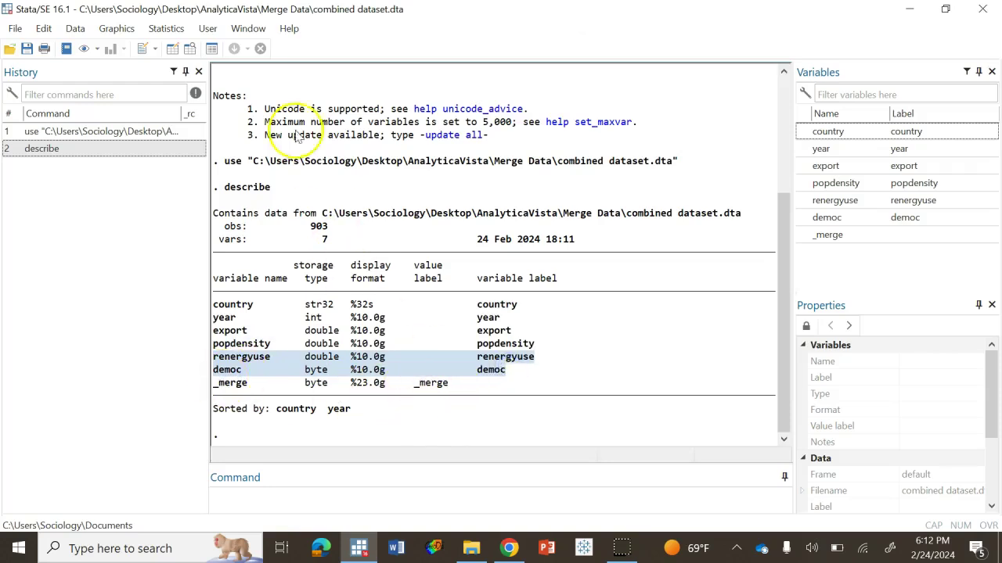
- Drop the _merge variable from the combined dataset and run describe again to check the variable list
click(276, 507)
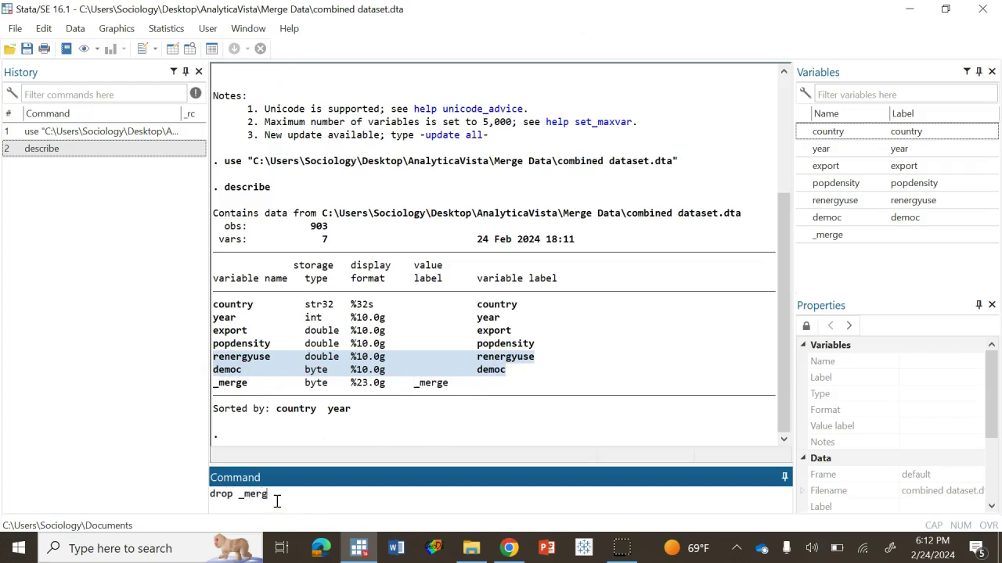
key(Return)
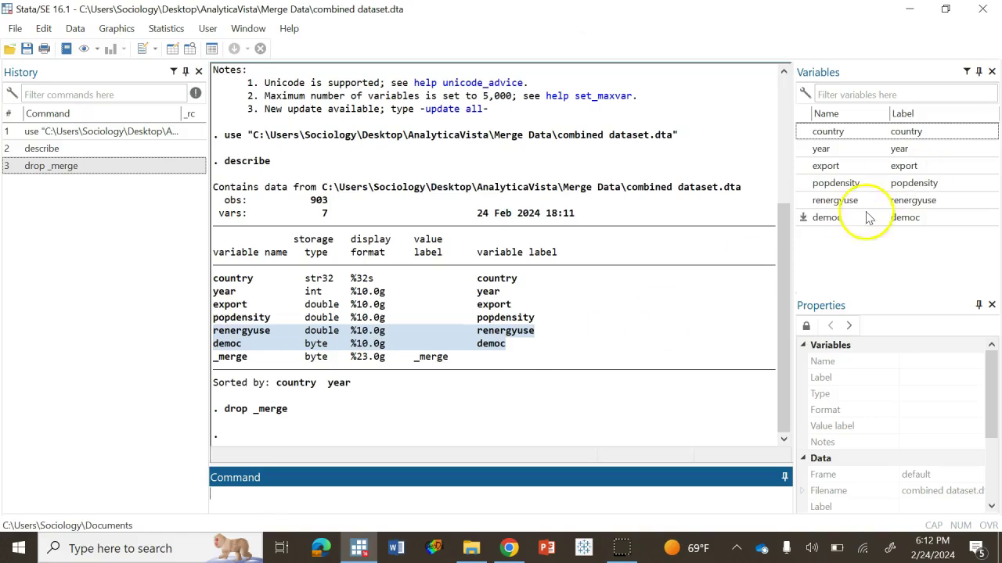
click(55, 149)
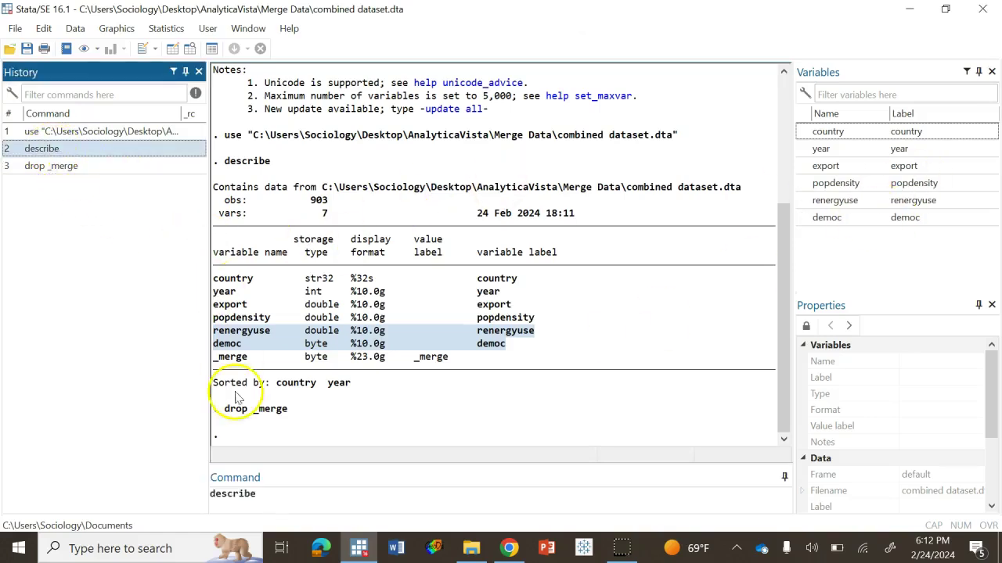
click(286, 494)
key(Return)
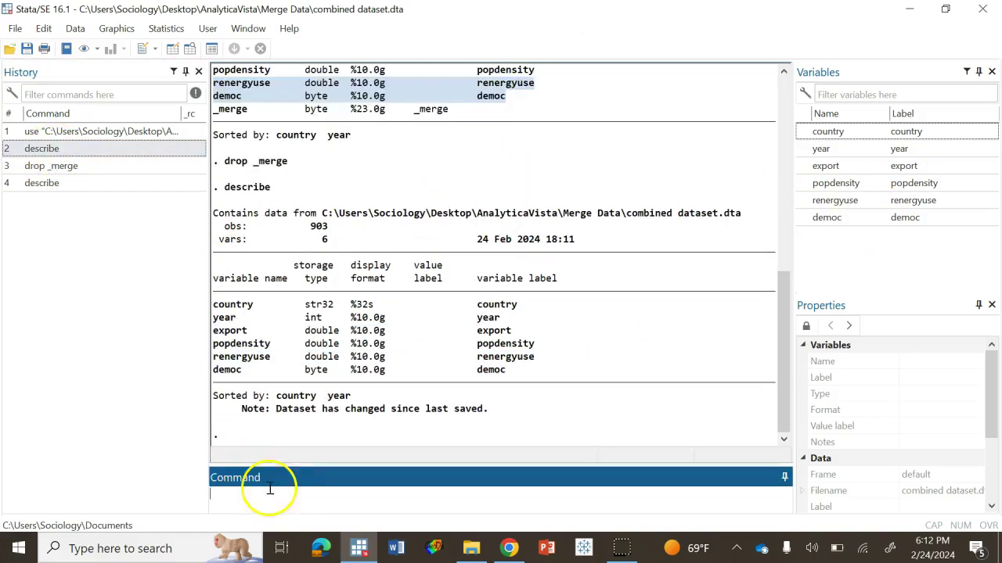